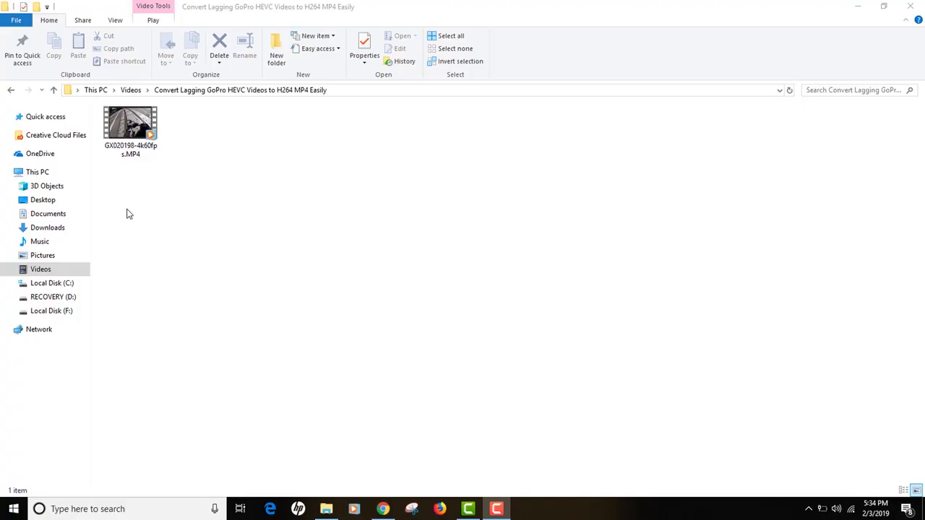
click(137, 134)
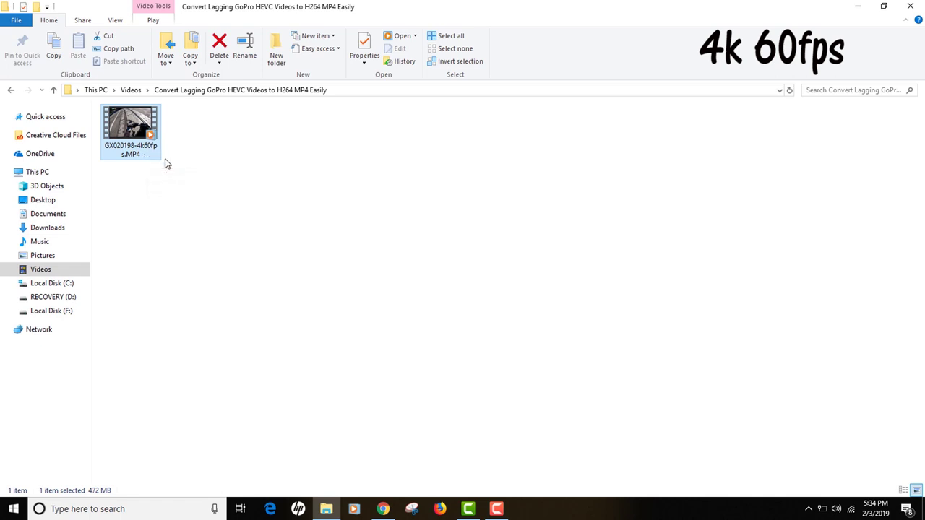
double_click(123, 137)
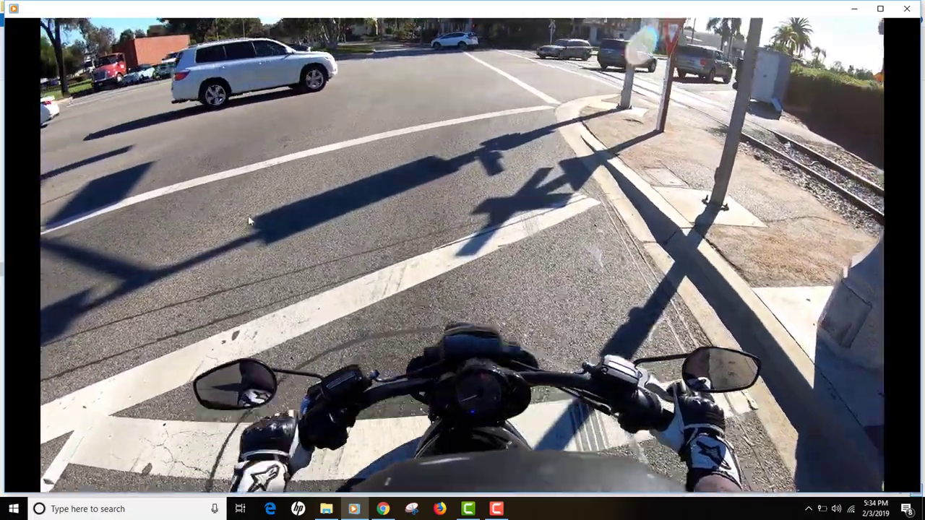
mouse_move(531, 477)
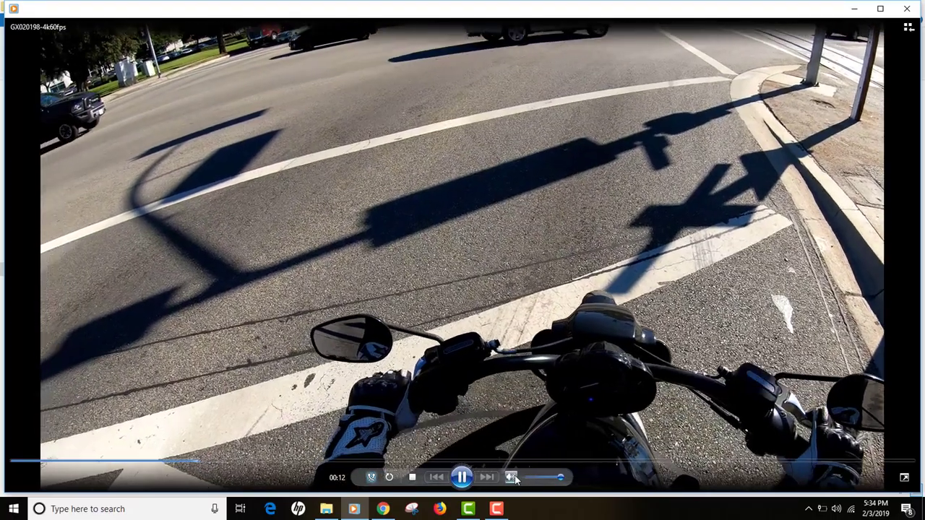
click(511, 476)
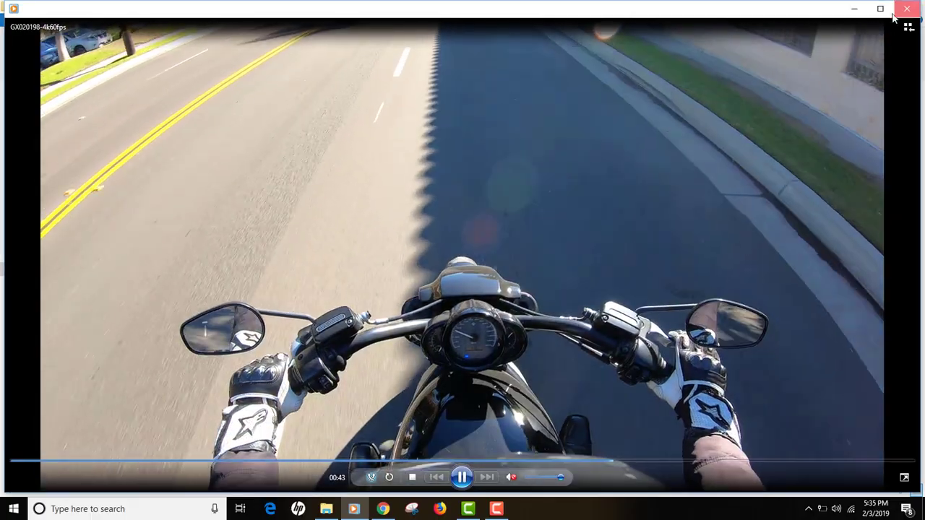
click(896, 13)
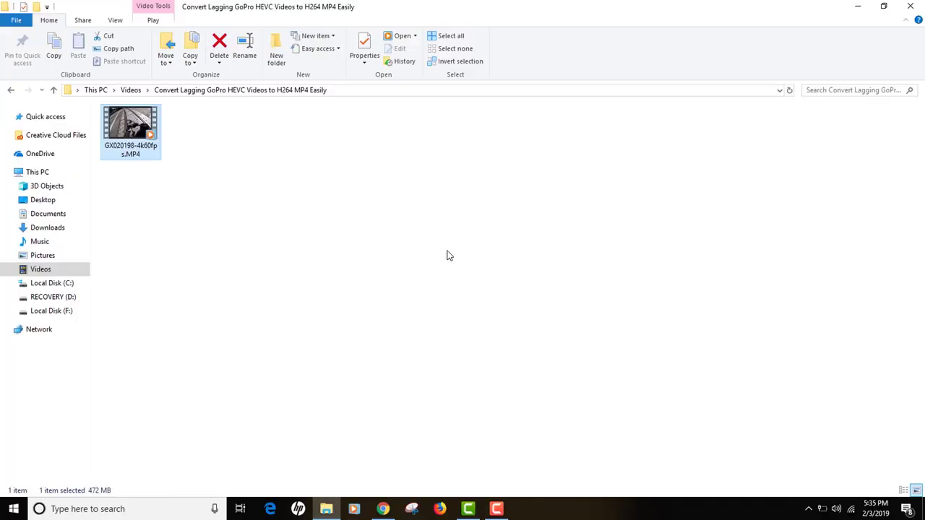
right_click(148, 148)
click(185, 427)
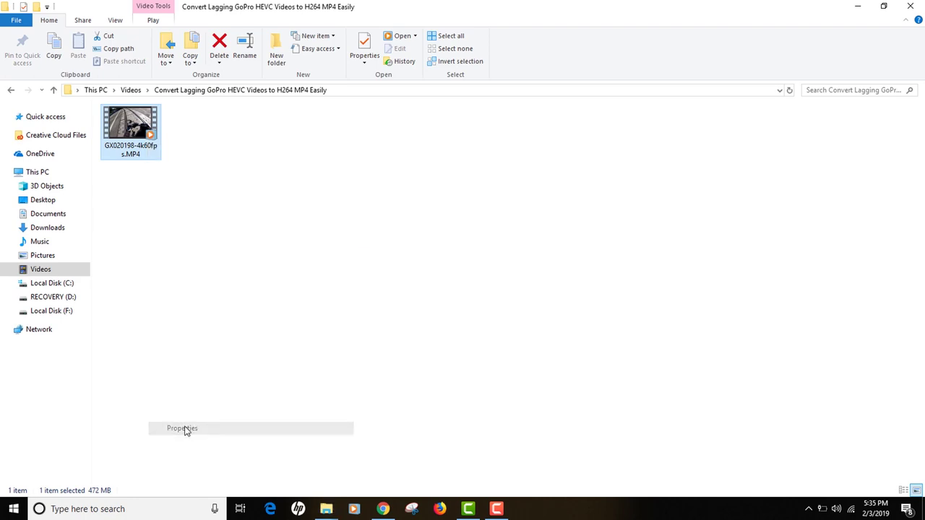
click(226, 173)
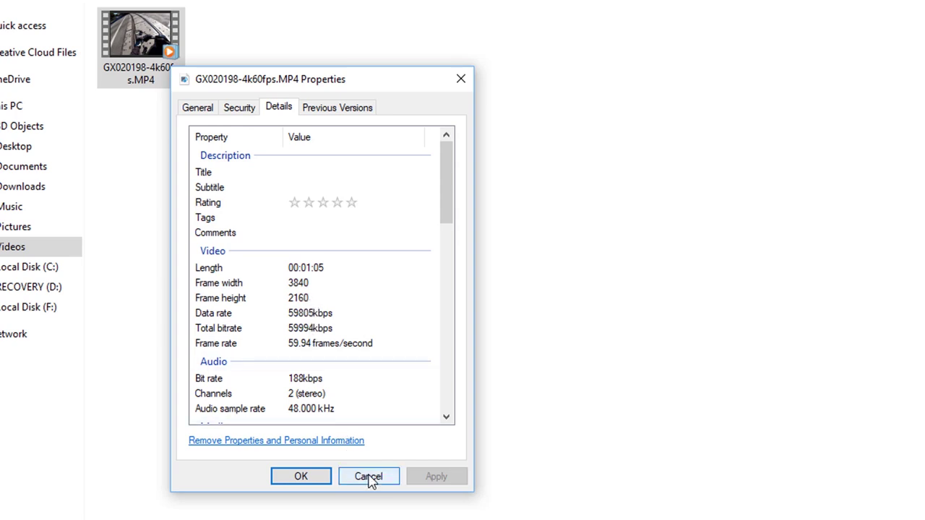
click(370, 478)
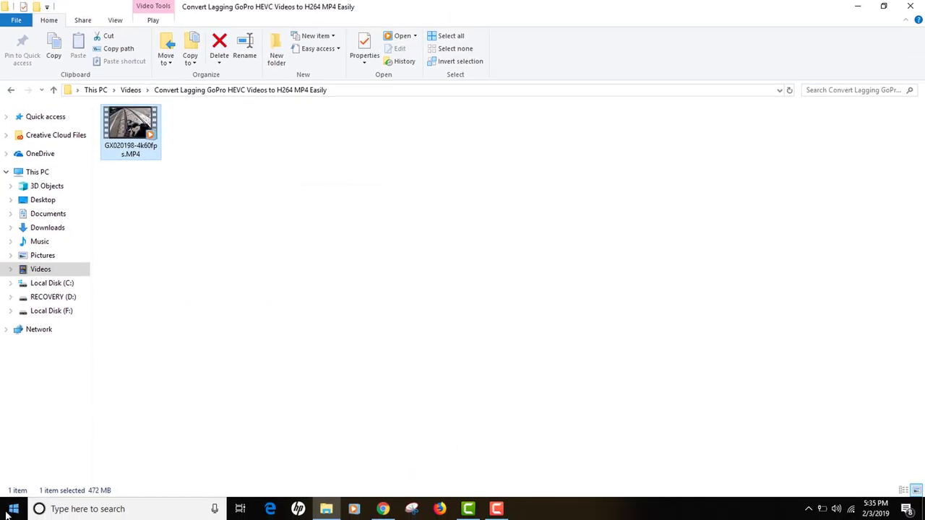
Search 'handbrake' in the Start menu and launch HandBrake
click(13, 509)
text(handbrake)
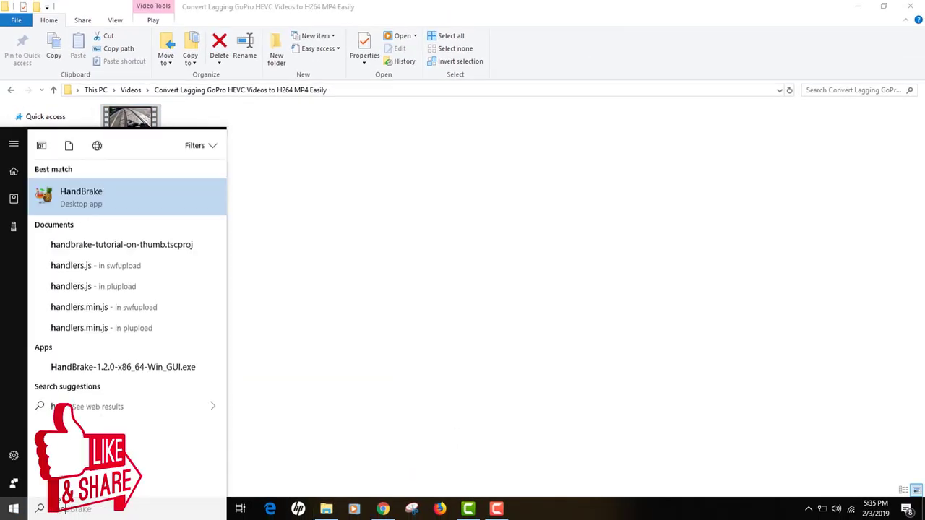
key(Return)
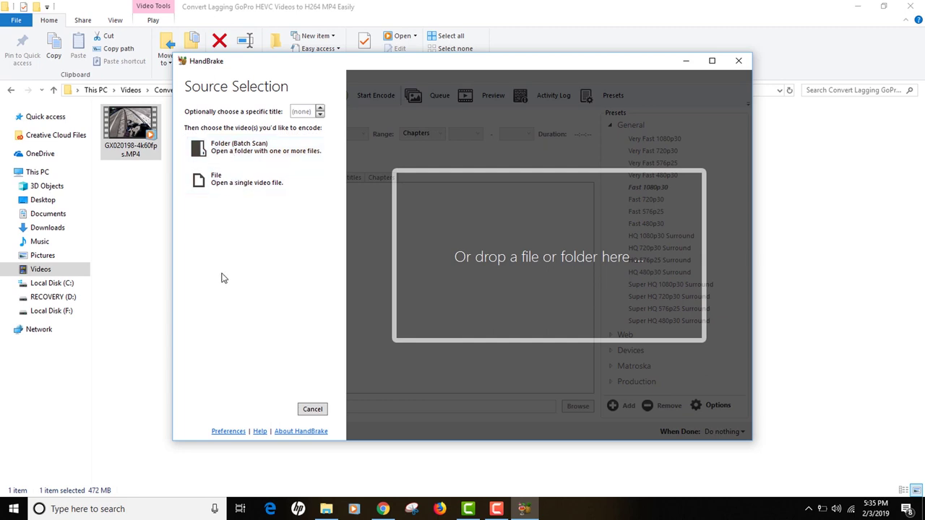
Drag GX020198-4k60fps.MP4 from Explorer into HandBrake to load it as the source
drag(125, 129, 344, 186)
drag(462, 230, 462, 230)
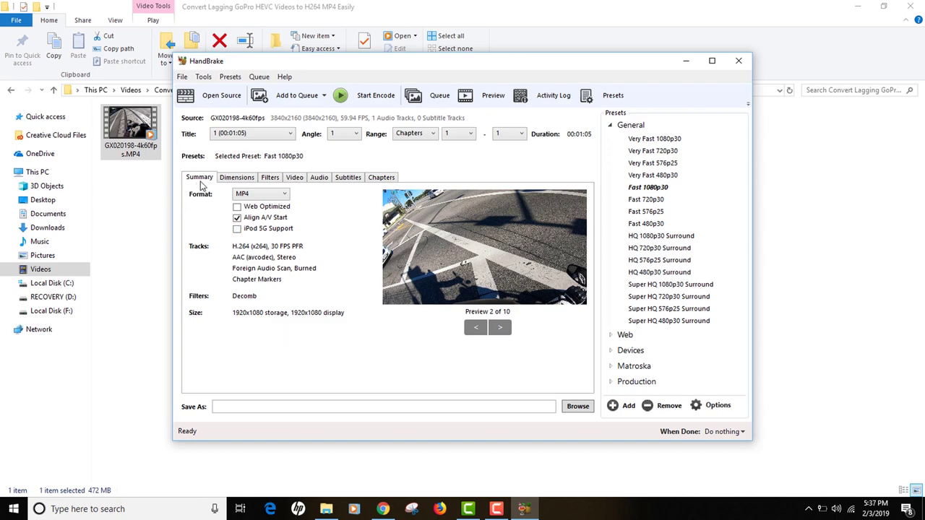
Choose MP4 from the Format dropdown to keep it as the output container
click(251, 194)
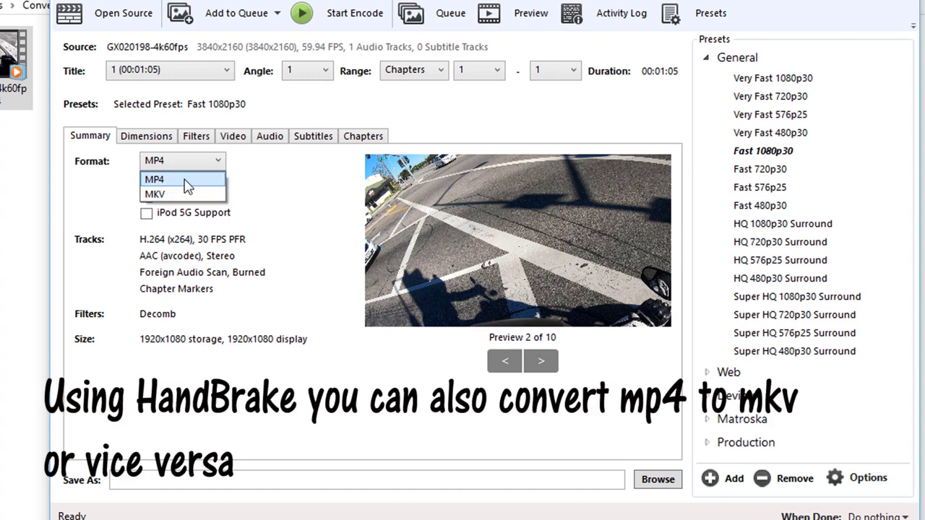
click(184, 181)
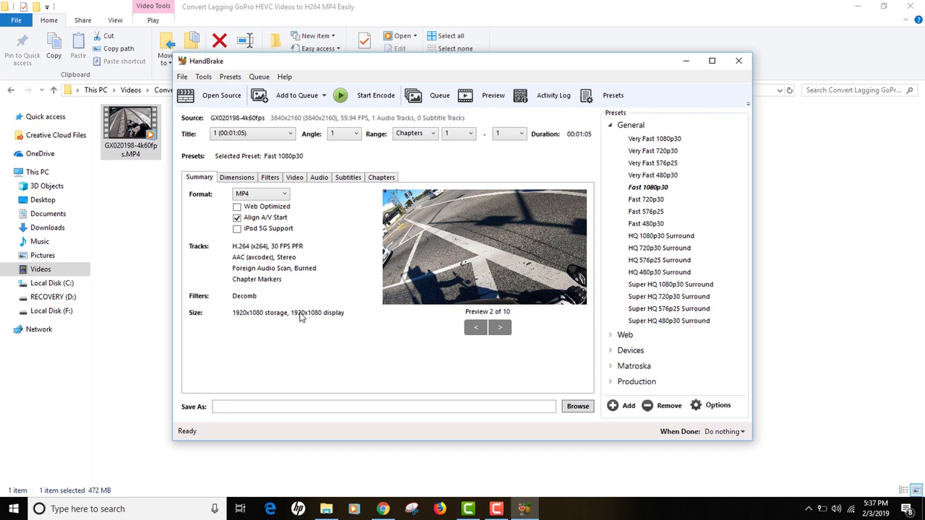
Try Custom cropping, revert to Automatic at 1920x1080, then review the Filters settings
click(237, 178)
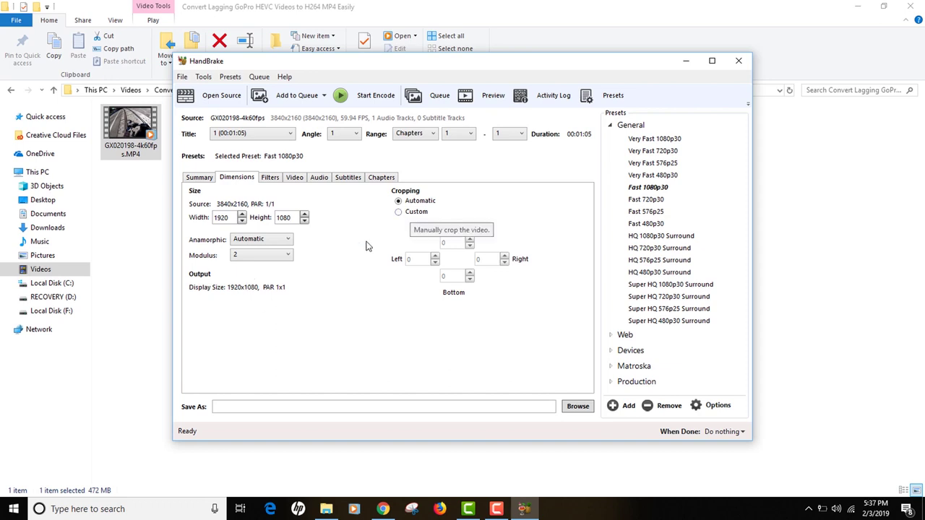
click(416, 212)
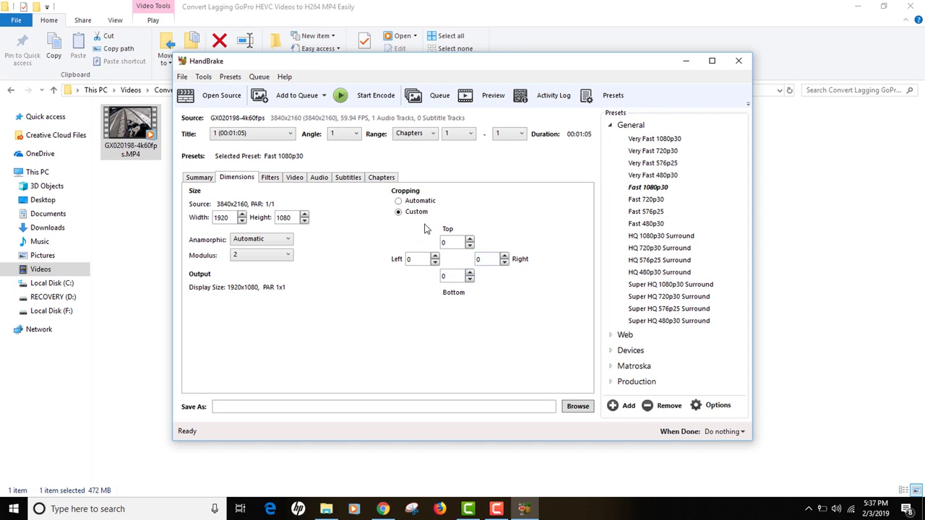
click(411, 201)
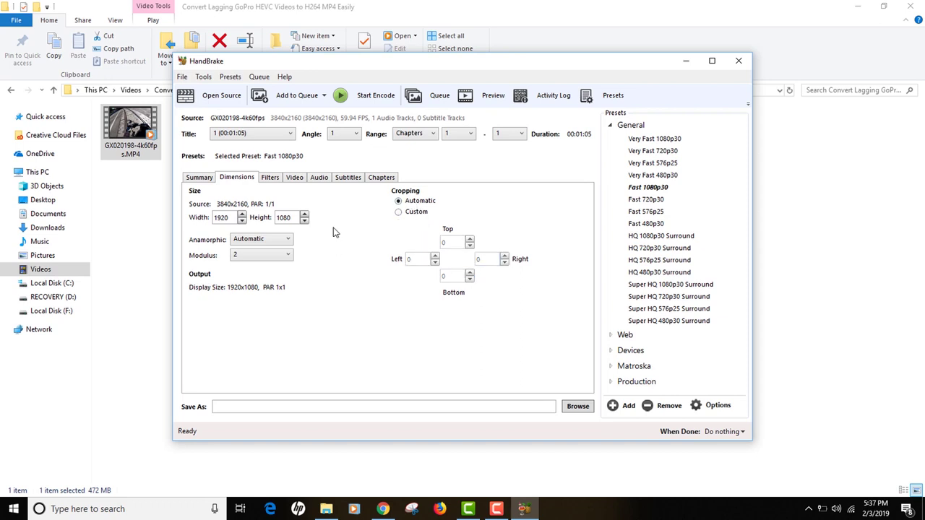
click(272, 180)
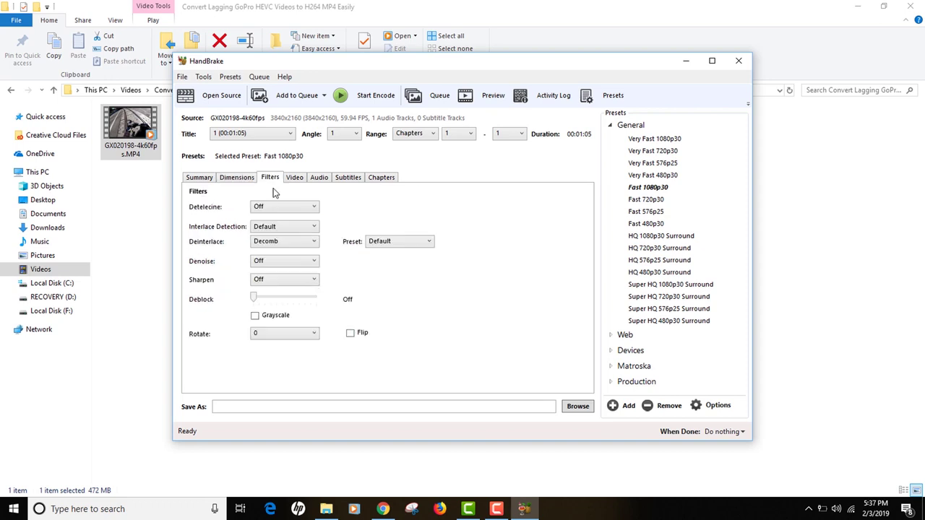
Keep H.264 (x264) as the video codec and set framerate to Same as source
click(294, 180)
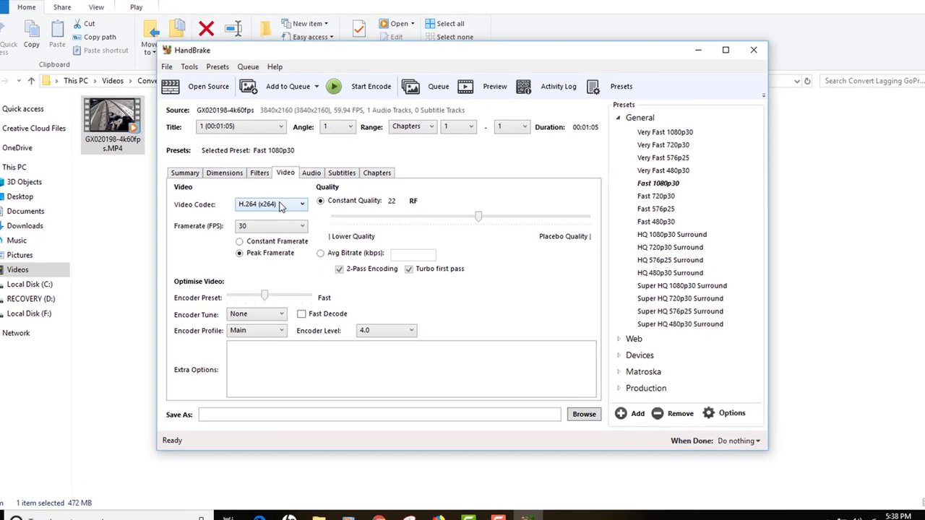
click(289, 207)
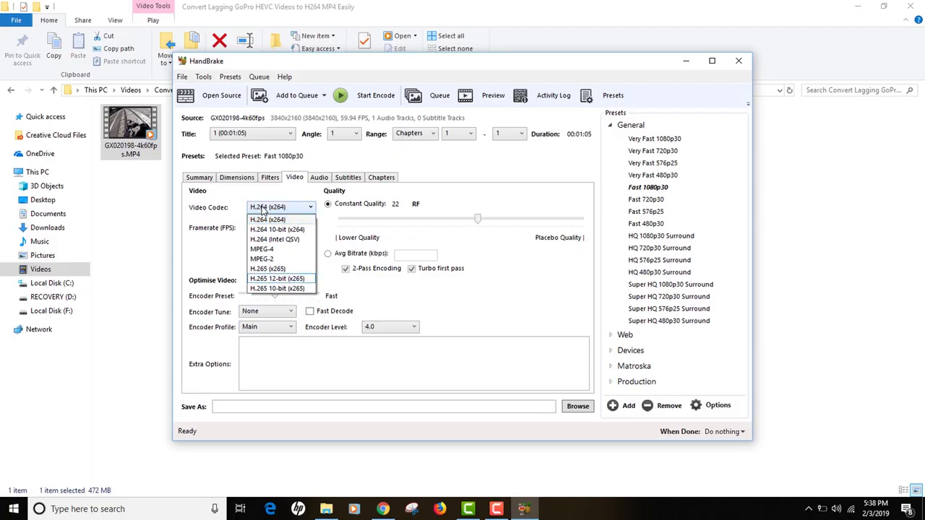
click(259, 210)
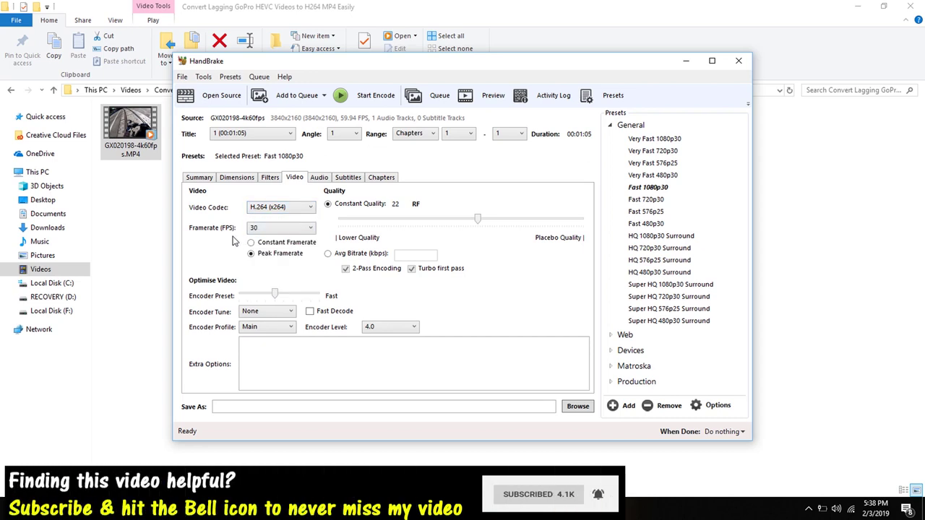
click(264, 230)
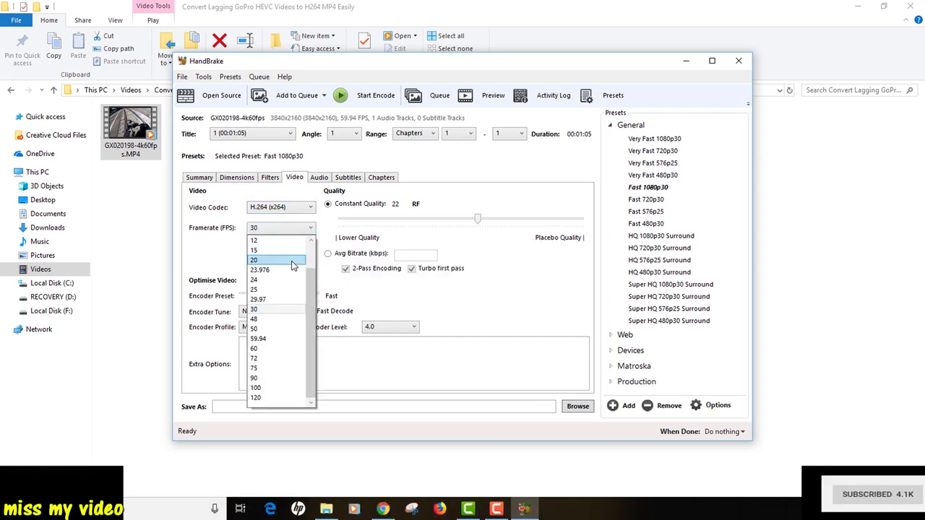
scroll(274, 349, up, 1)
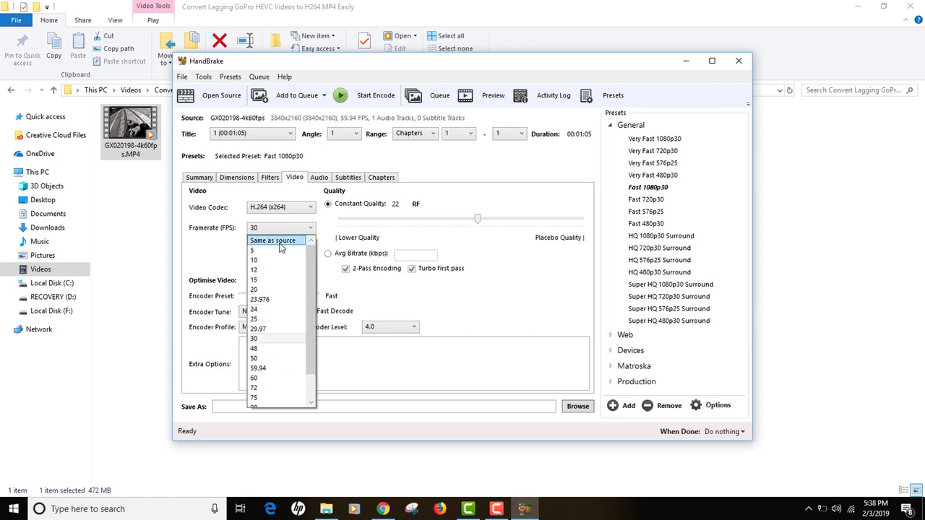
click(278, 240)
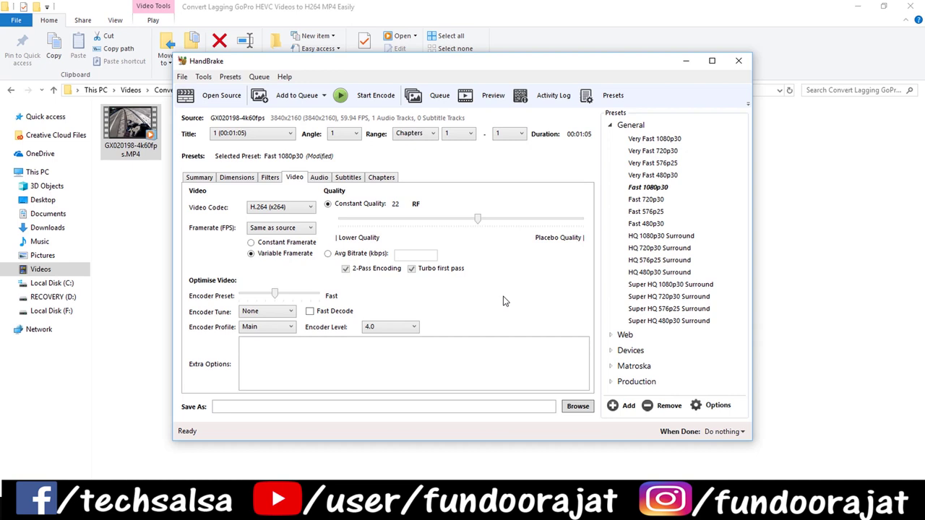
click(381, 177)
click(292, 180)
Save the output as Converted-Video.mp4 in the Convert Lagging GoPro folder
click(582, 406)
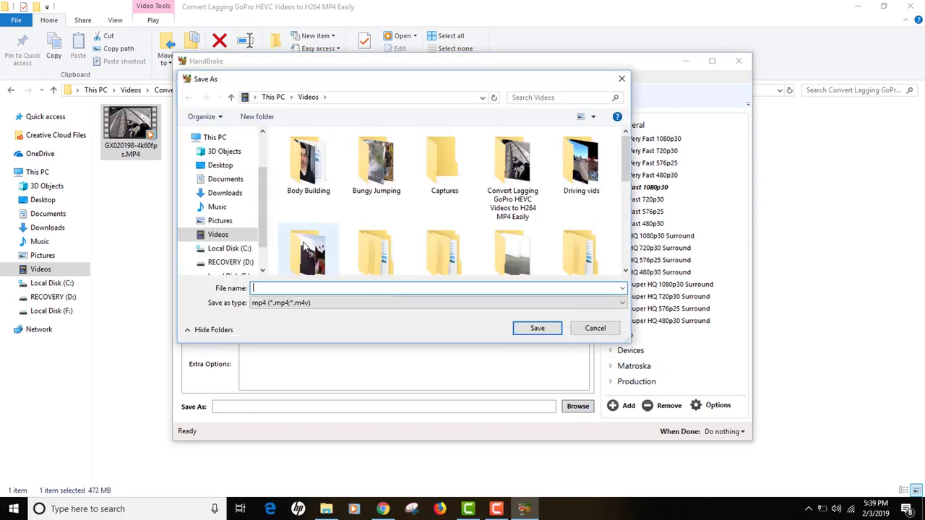
click(514, 170)
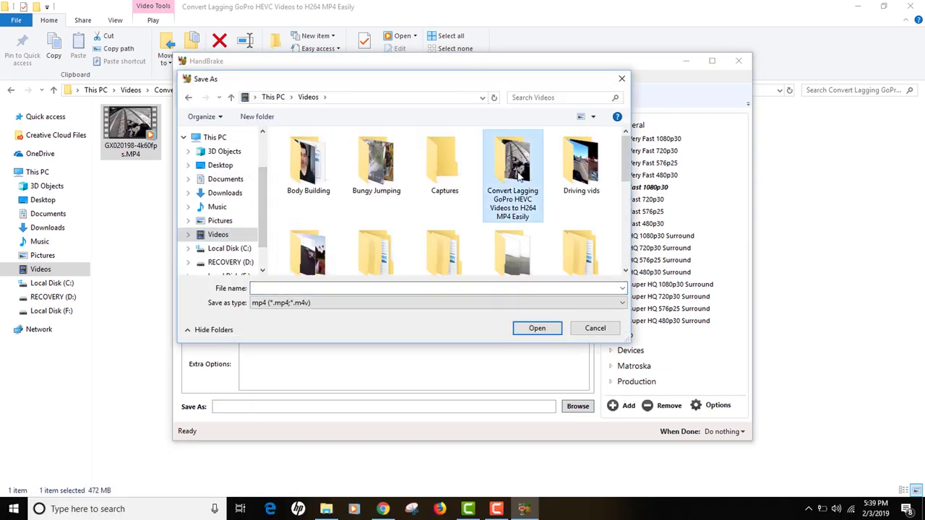
double_click(517, 172)
click(288, 289)
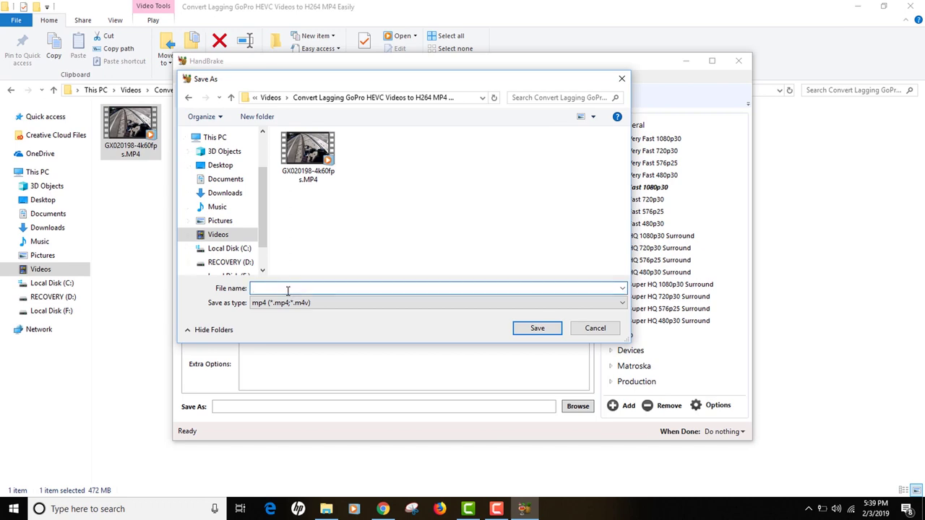
text(Converted-Video)
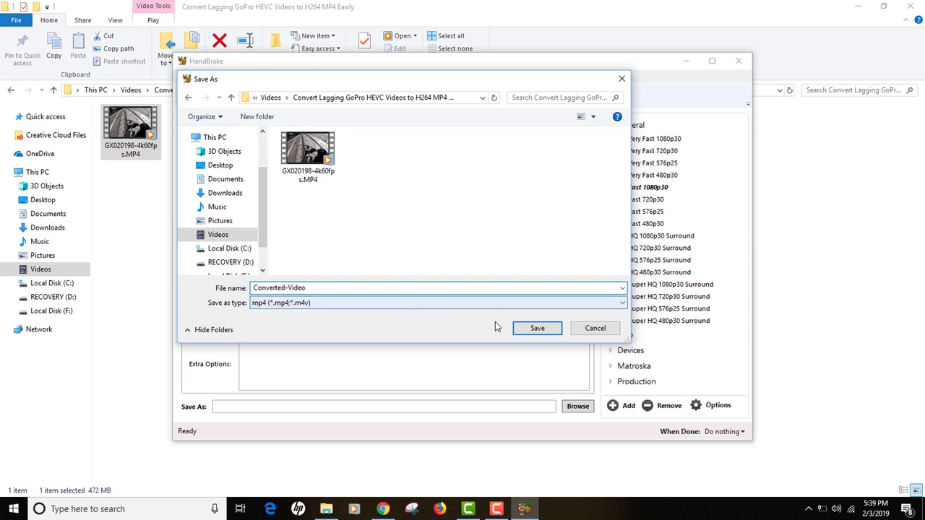
click(534, 329)
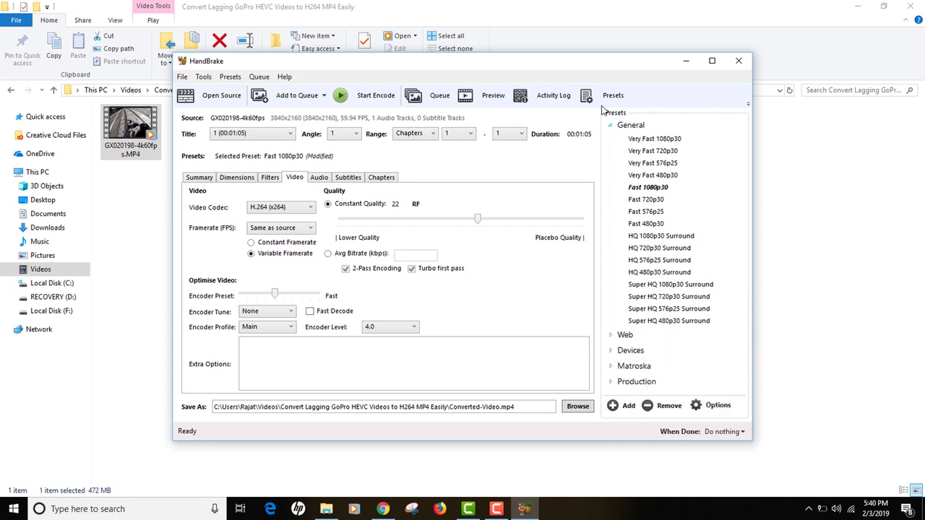
Start the encode and let it run until the queue finishes
click(376, 99)
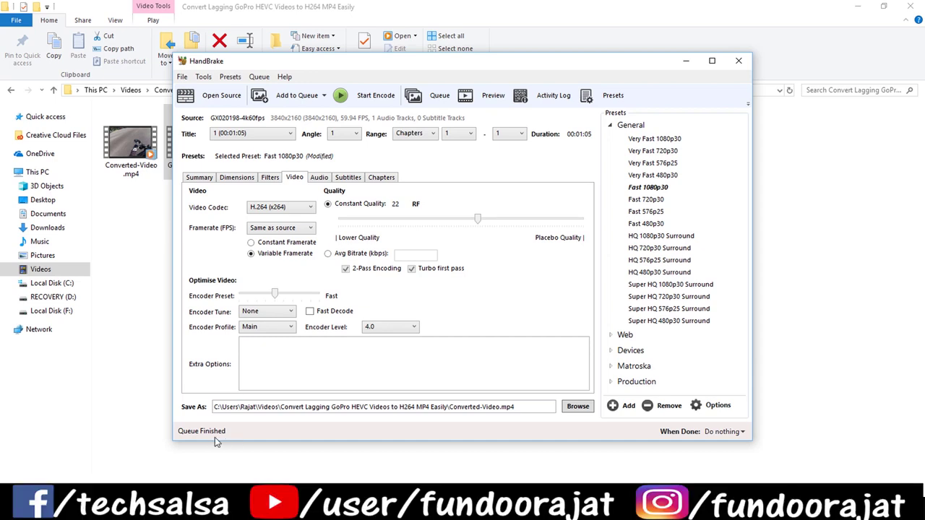
Refresh the folder to reveal Converted-Video.mp4, then play the original GX020198-4k60fps.MP4
click(112, 250)
right_click(173, 224)
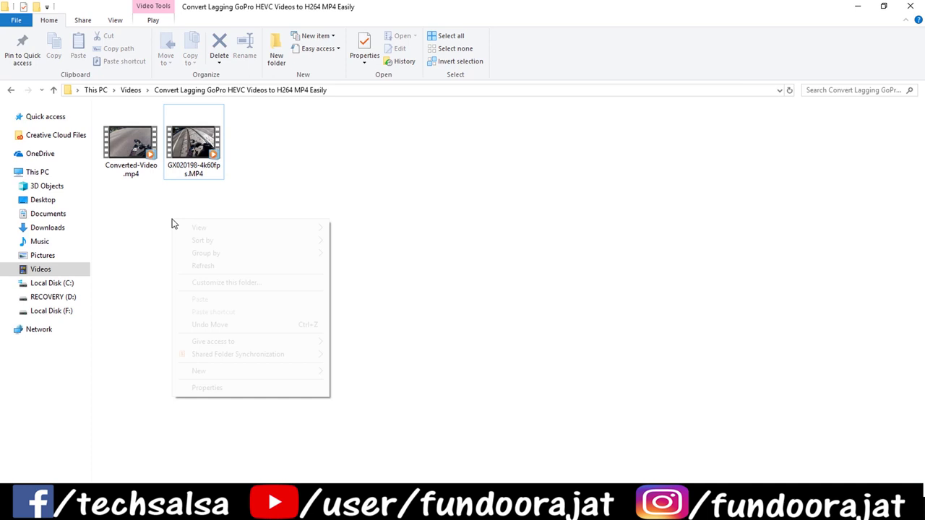
click(194, 266)
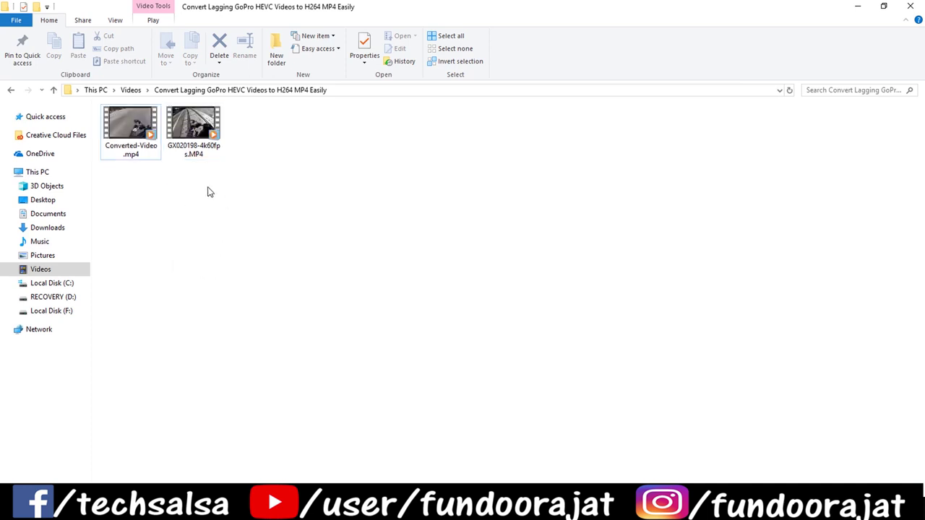
double_click(198, 126)
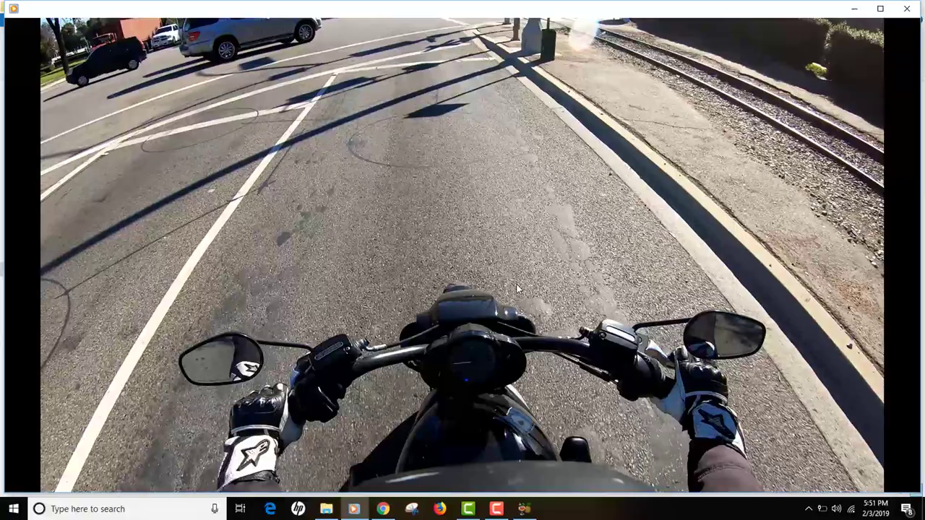
Close the original clip, play Converted-Video.mp4, skip ahead, then close the player
mouse_move(613, 246)
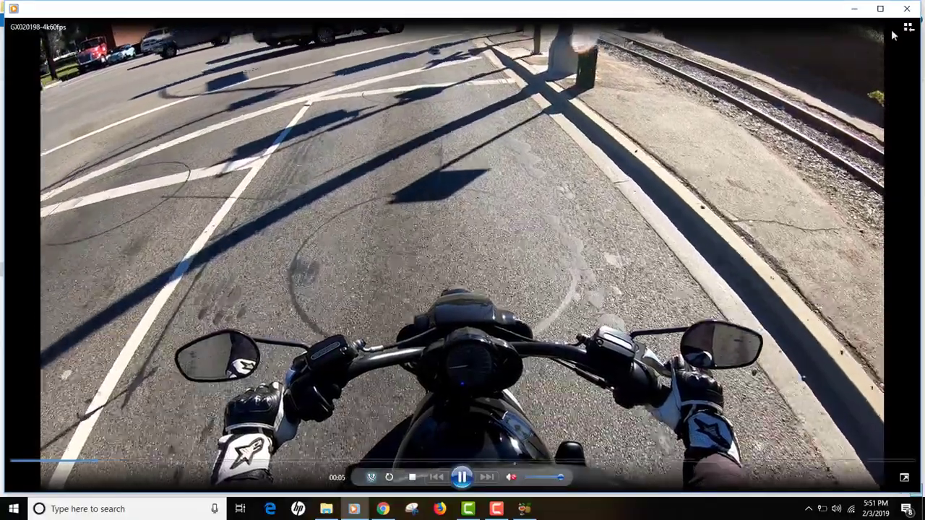
key(alt+F4)
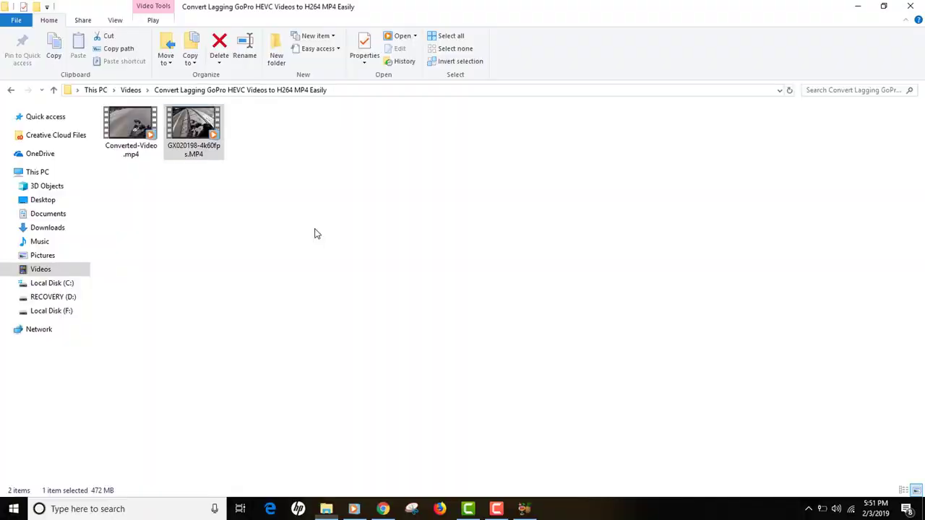
click(130, 142)
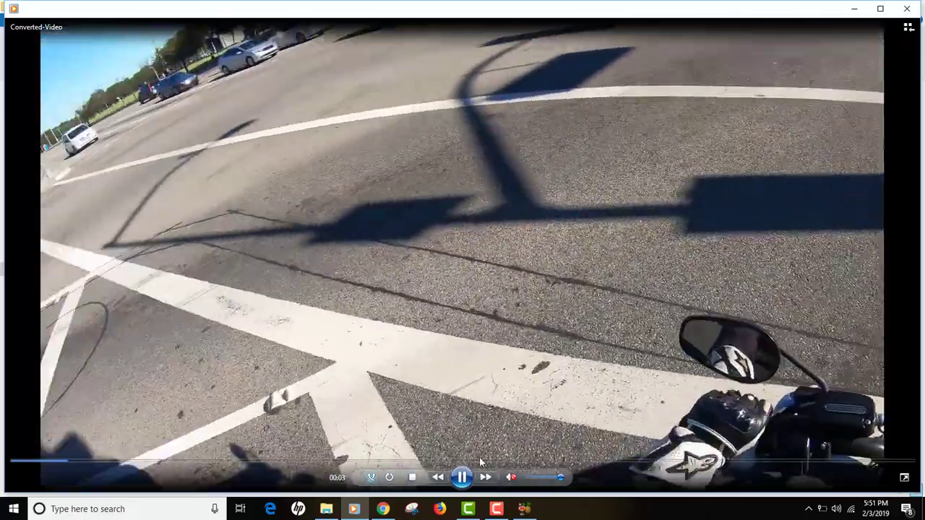
click(481, 460)
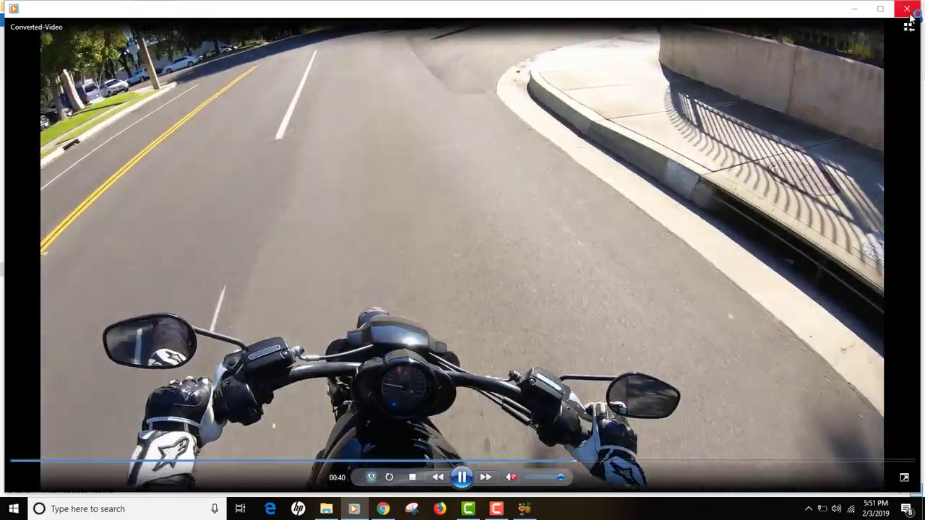
click(907, 9)
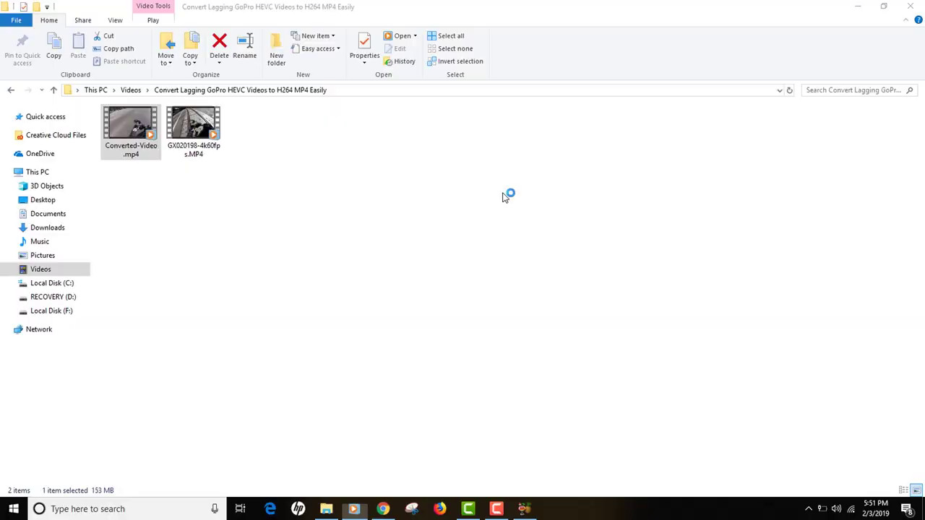
Check Converted-Video.mp4's Details (1920×1080, 59.96 fps, 00:01:05), close them, and select the original clip
click(128, 132)
right_click(128, 129)
click(176, 411)
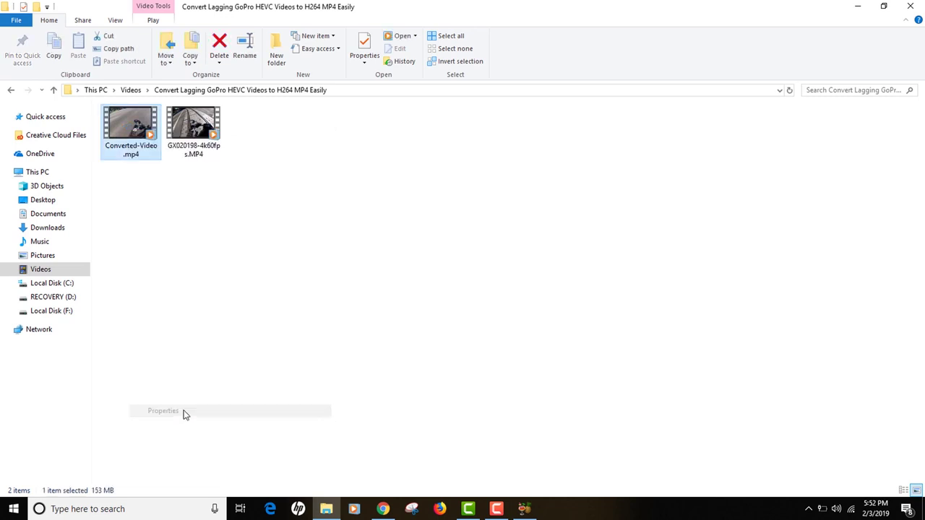
click(206, 156)
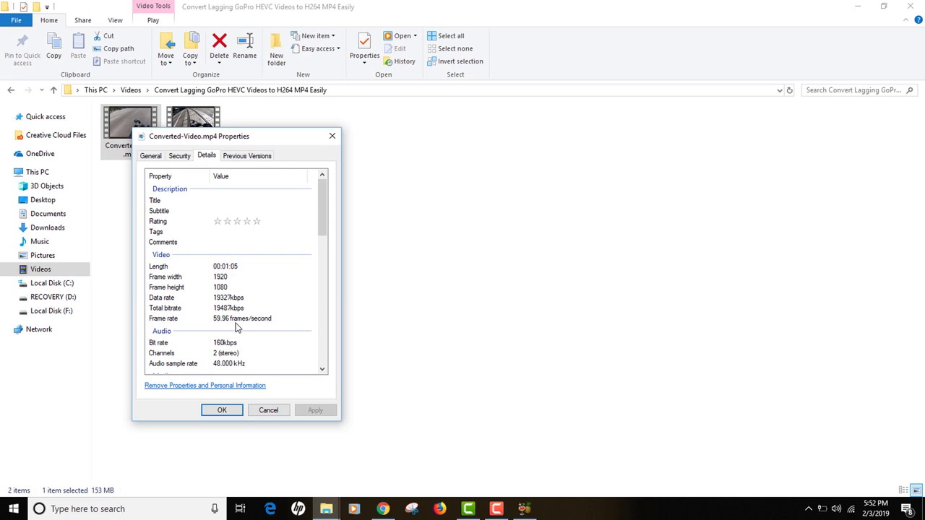
click(265, 409)
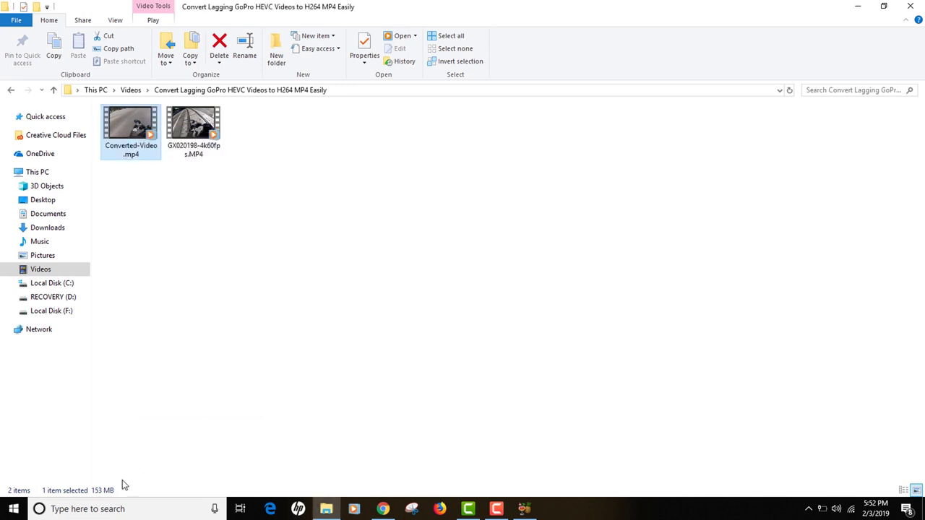
click(191, 152)
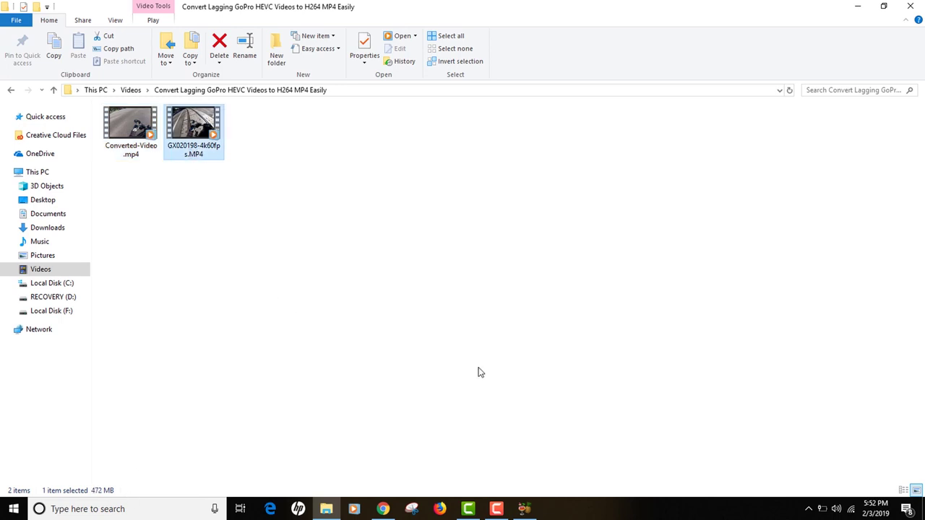
Switch from File Explorer back to the finished HandBrake job showing H.264 at RF 22
key(alt+Tab)
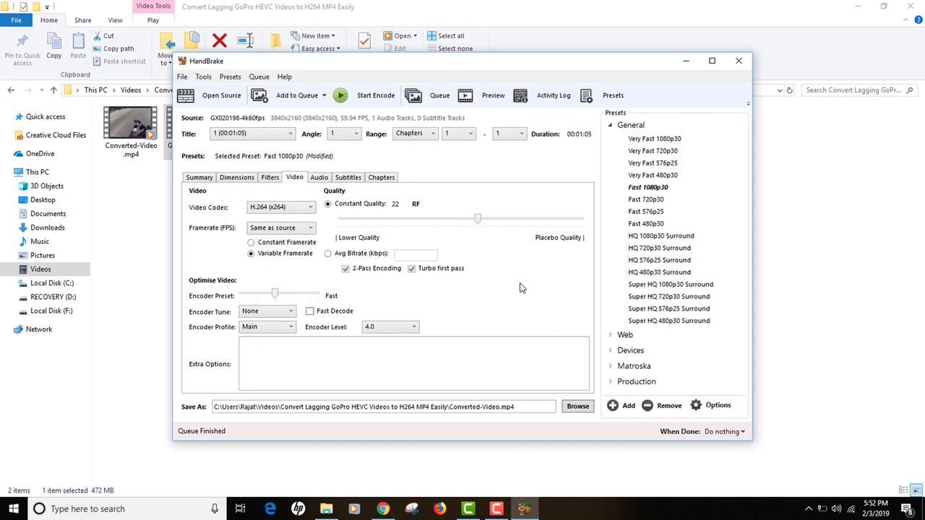